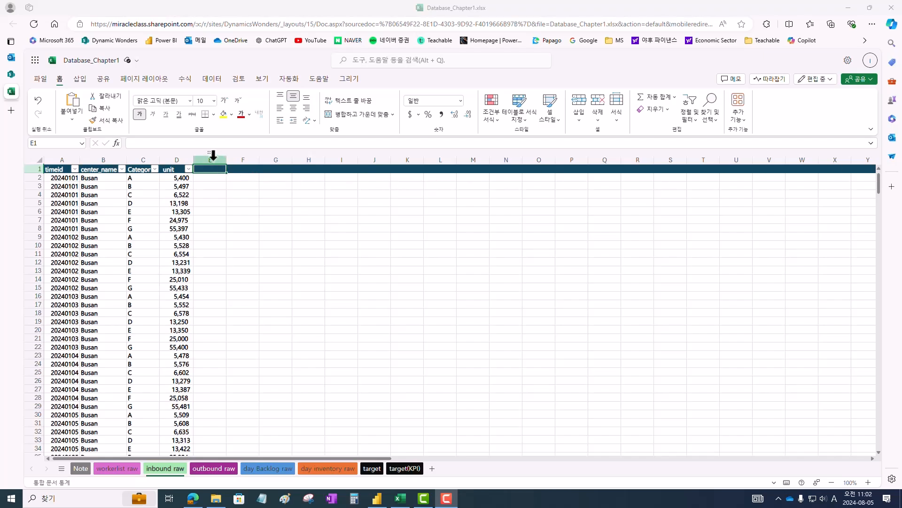
Add a test column in column E of the inbound raw sheet, entering 1 in each of its first two data rows.
click(213, 155)
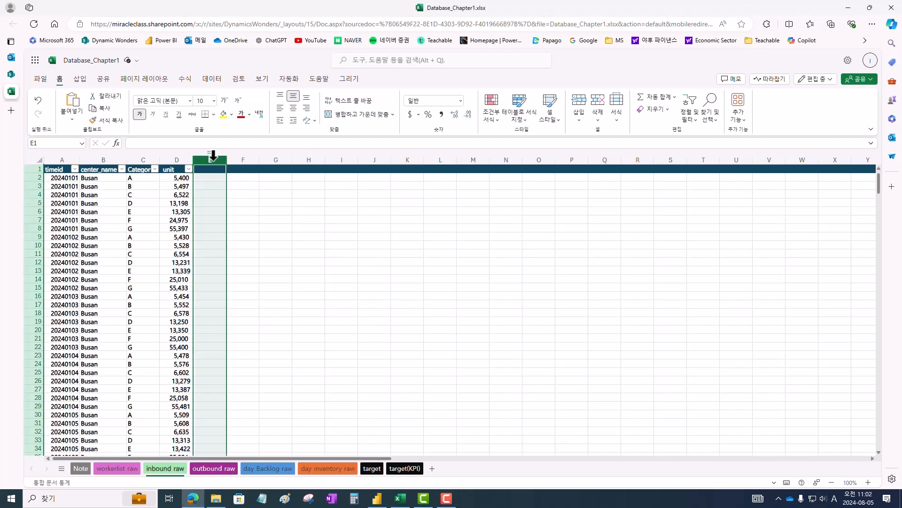
click(210, 169)
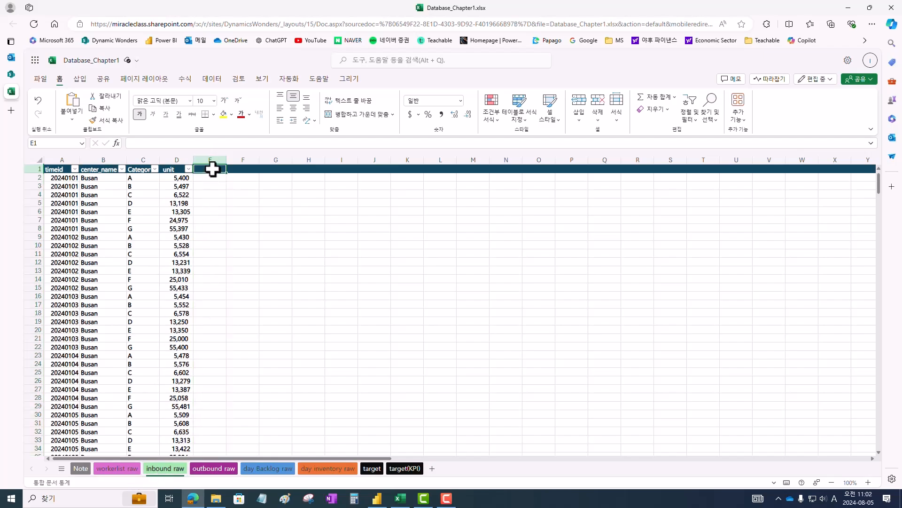
text(test)
key(Return)
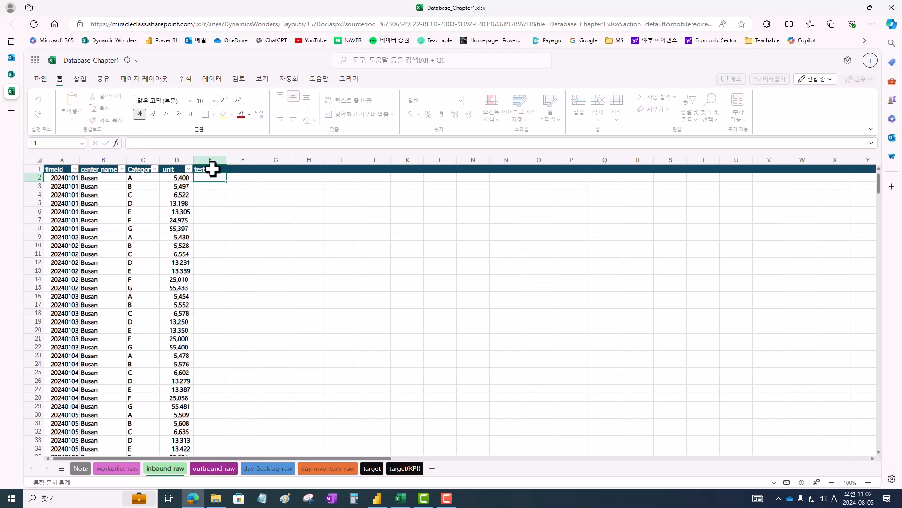
text(1)
key(Return)
text(1)
key(Return)
key(Return)
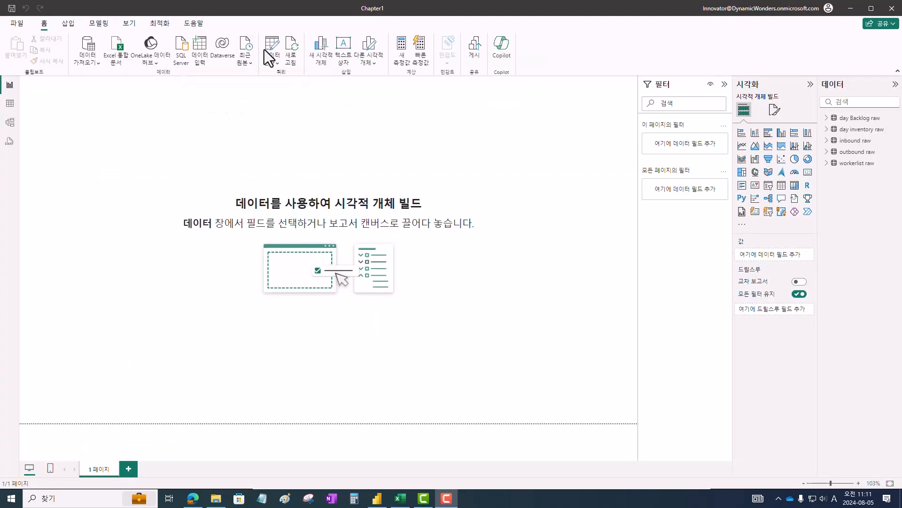
Switch to Power BI, refresh all the report's data and open the table view.
click(288, 50)
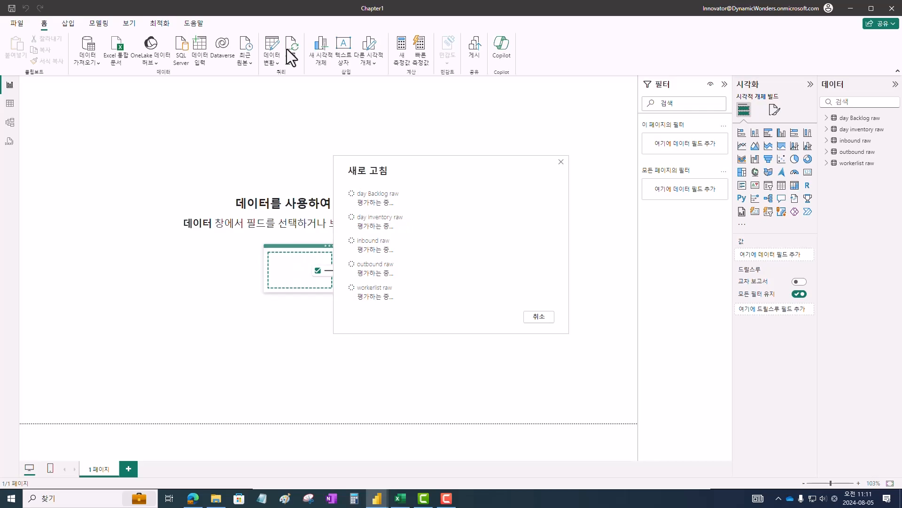
click(10, 105)
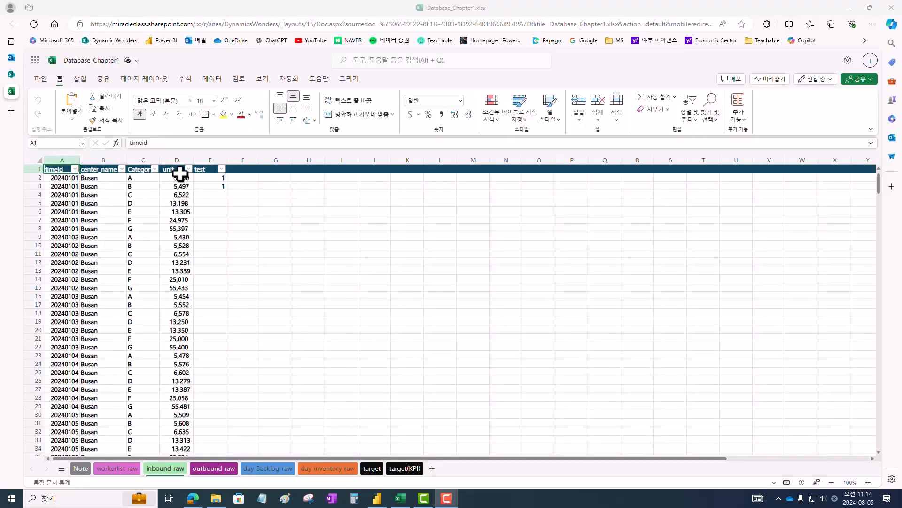
Rename the test column header in cell E1 of the Excel workbook's inbound raw sheet as test(수정).
click(212, 169)
double_click(211, 169)
text((수정))
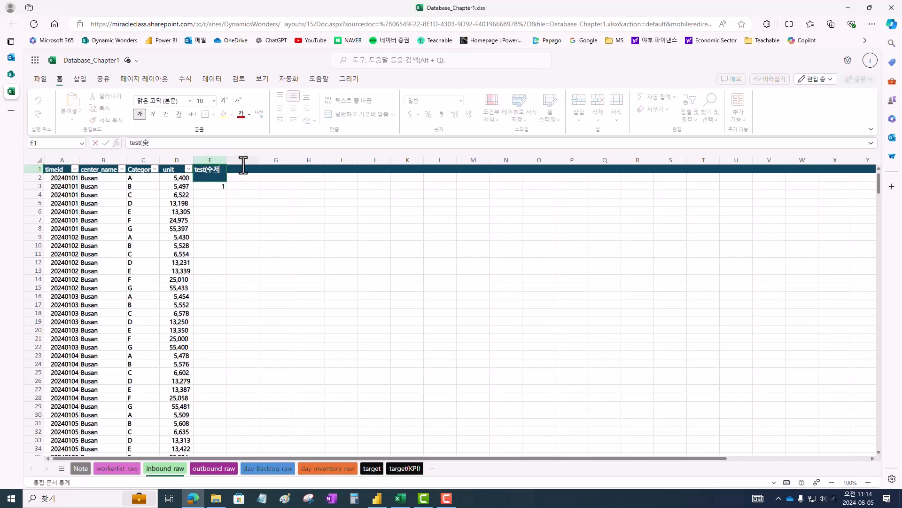
key(Return)
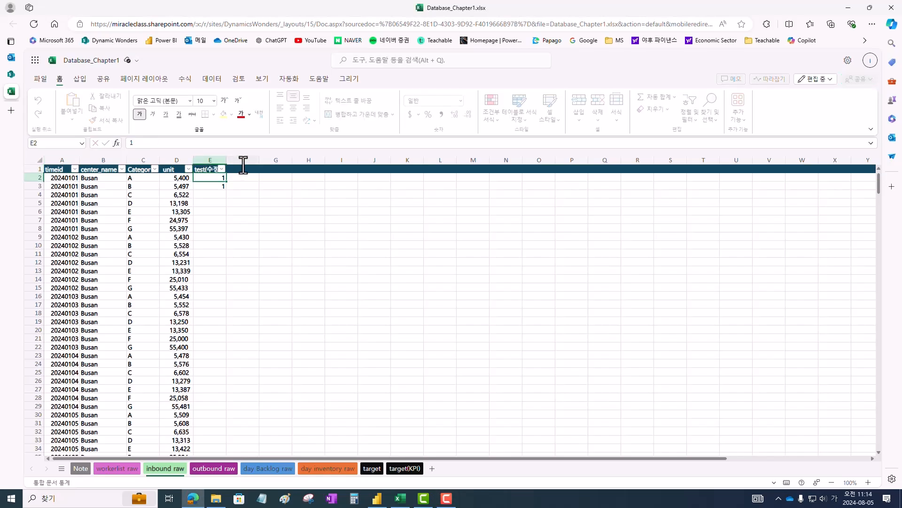
Switch to Power BI, check the inbound raw columns in the table view and return to the report view.
click(377, 499)
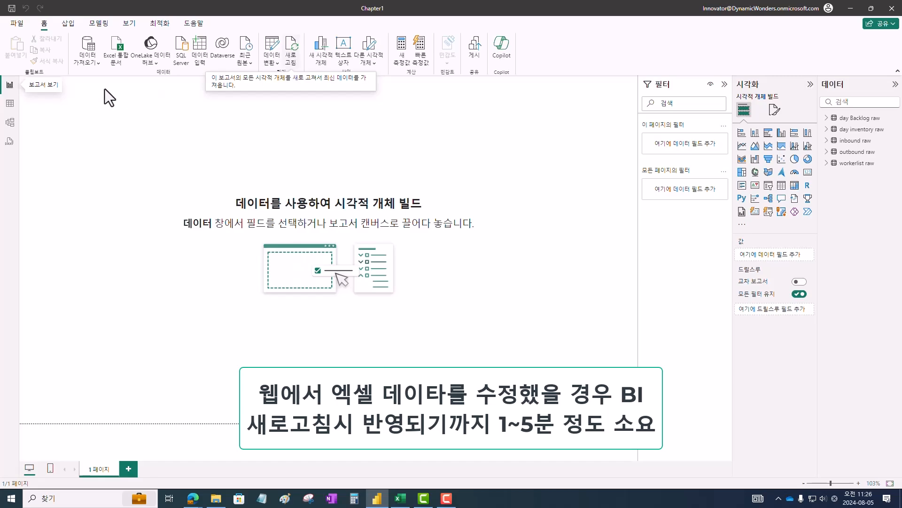
click(10, 103)
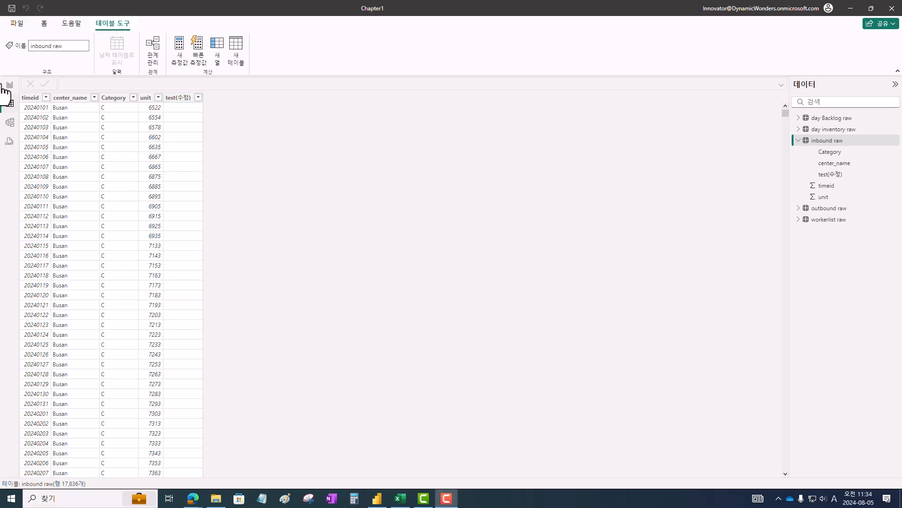
click(10, 85)
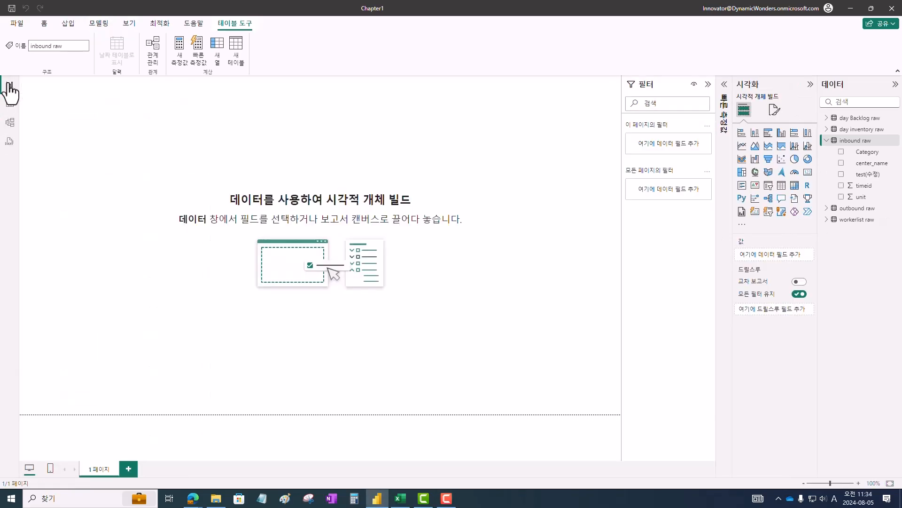
Start a quick measure for the inbound raw table with the multiplication (곱하기) calculation.
click(850, 141)
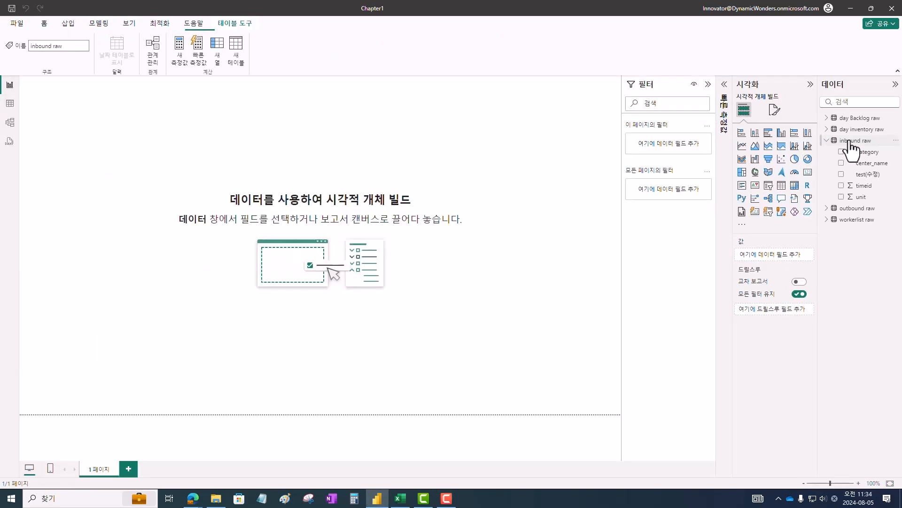
click(192, 58)
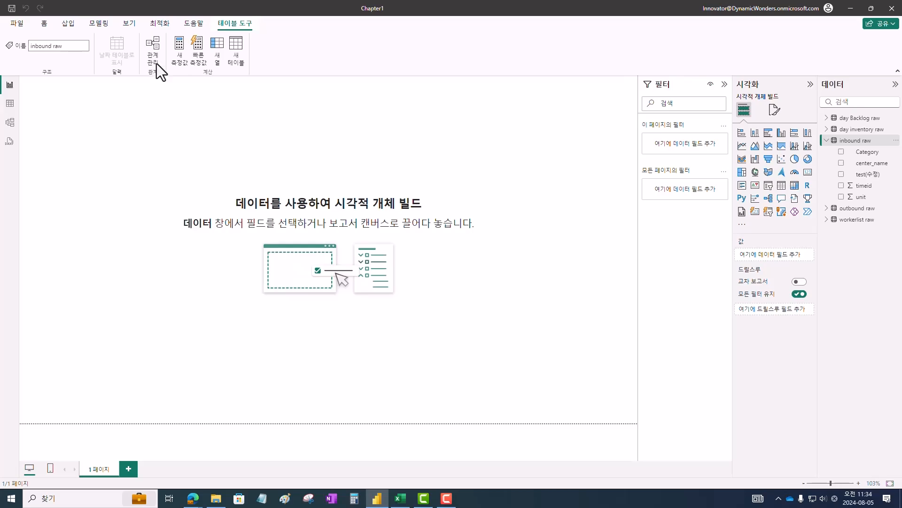
click(193, 53)
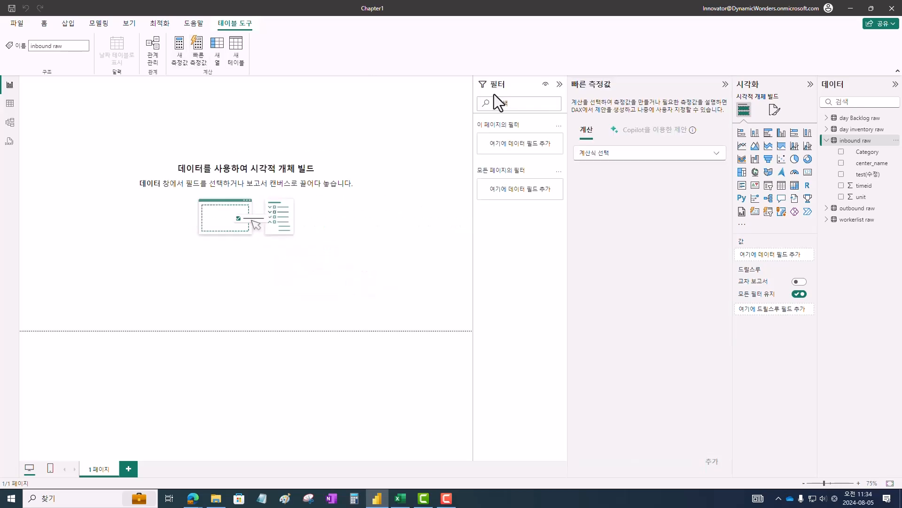
click(654, 154)
scroll(606, 329, down, 3)
click(596, 362)
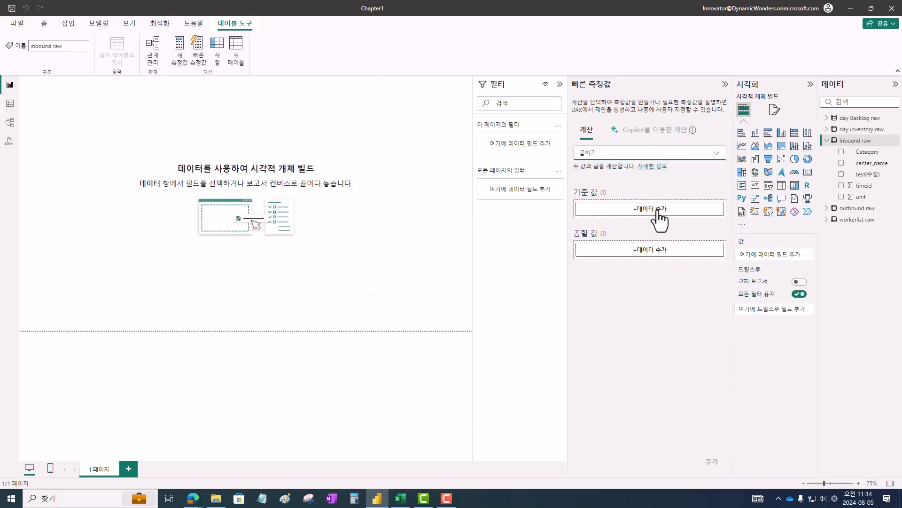
Set the inbound raw unit sum as base value and the test(수정) count as multiplier, and add the measure.
click(659, 210)
click(746, 157)
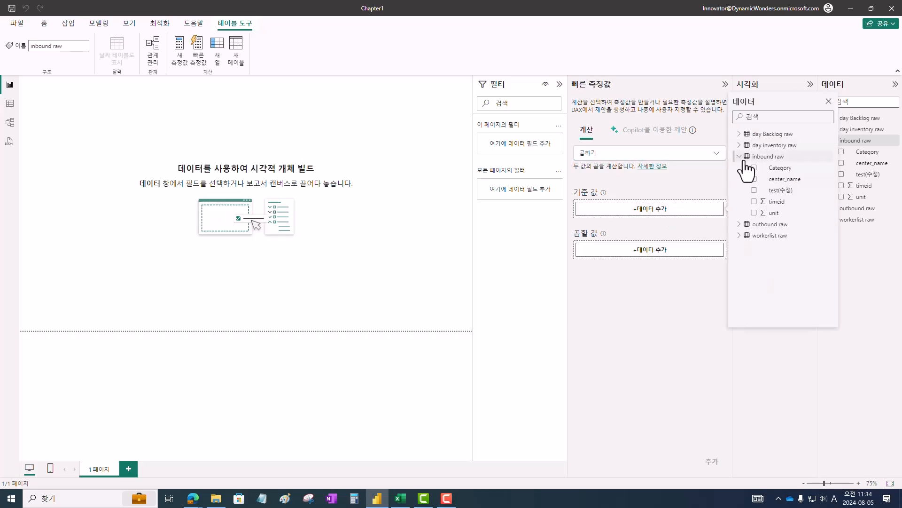
click(754, 213)
click(661, 256)
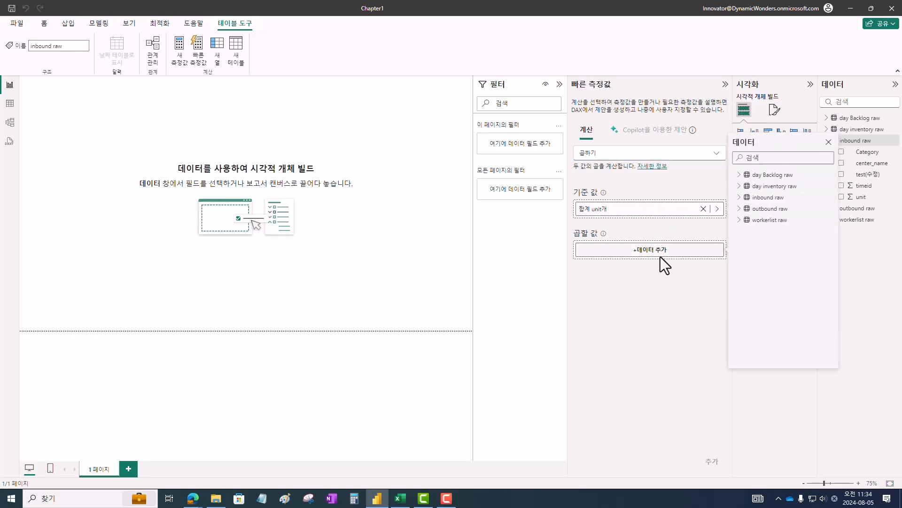
click(740, 197)
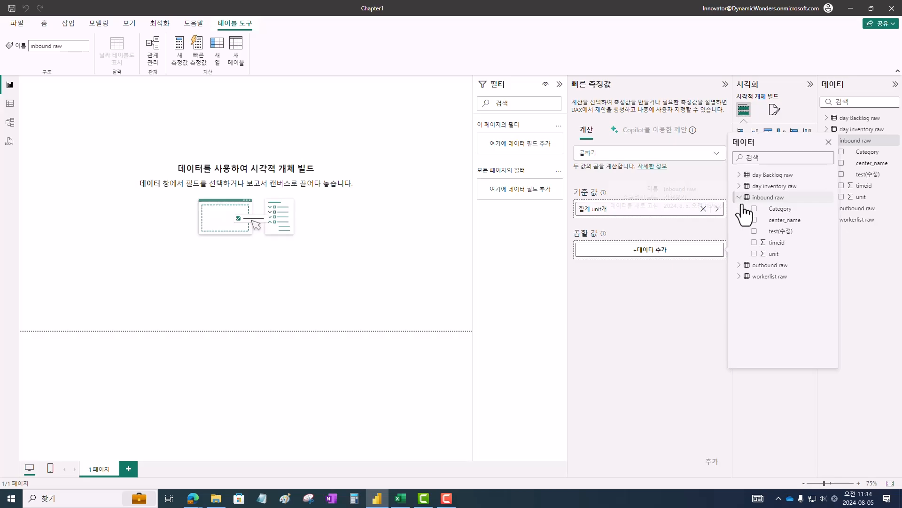
click(754, 230)
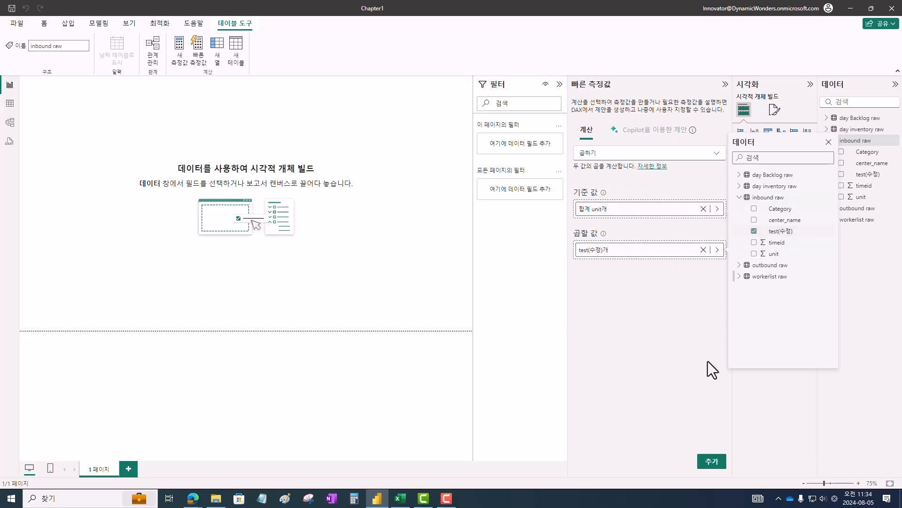
click(711, 462)
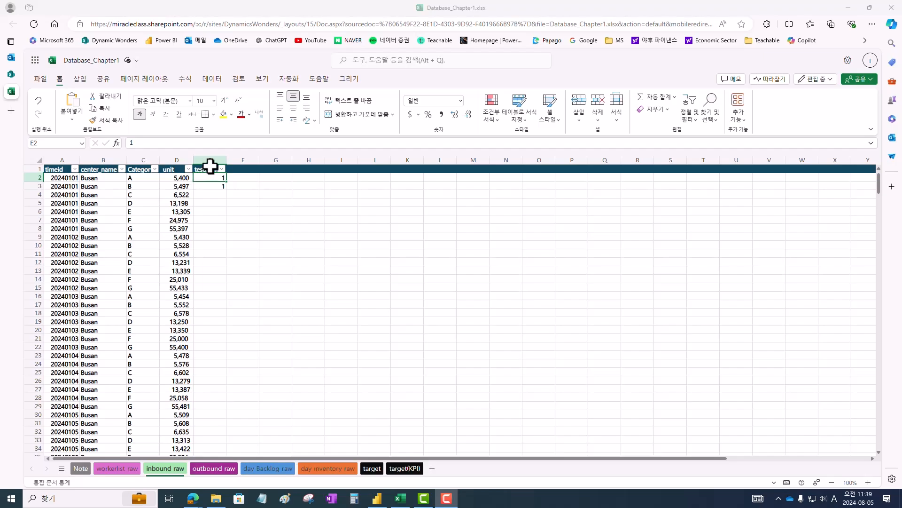
Rename the header in cell E1 of the Excel workbook's inbound raw sheet as test(재수정).
click(209, 169)
click(142, 143)
text(자ㅐ)
key(Return)
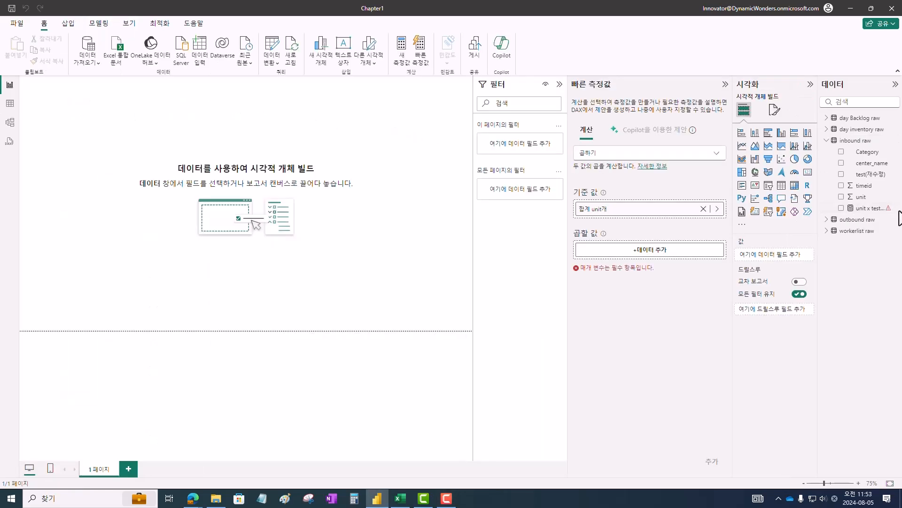
In Power BI, open the formula of measure unit x test(수정)개 and add a quick measure multiplying the unit sum by the test(재수정) count.
mouse_move(888, 212)
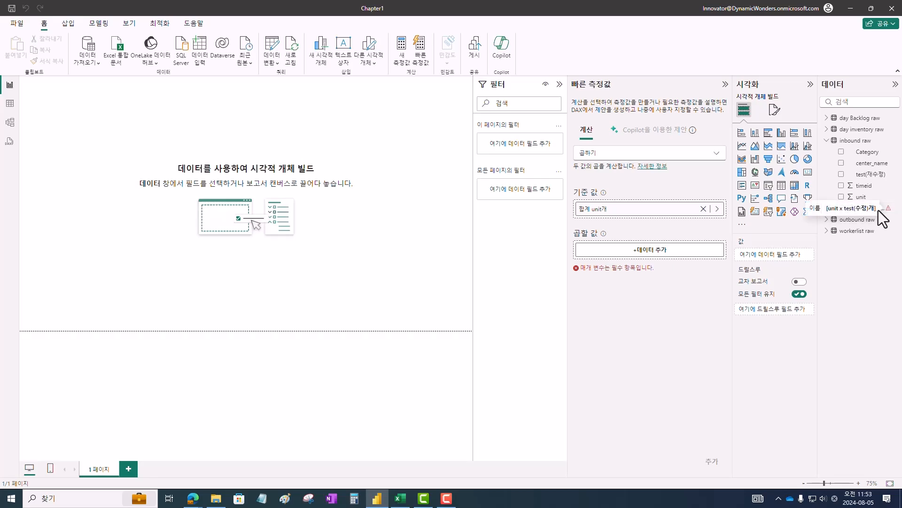
click(878, 209)
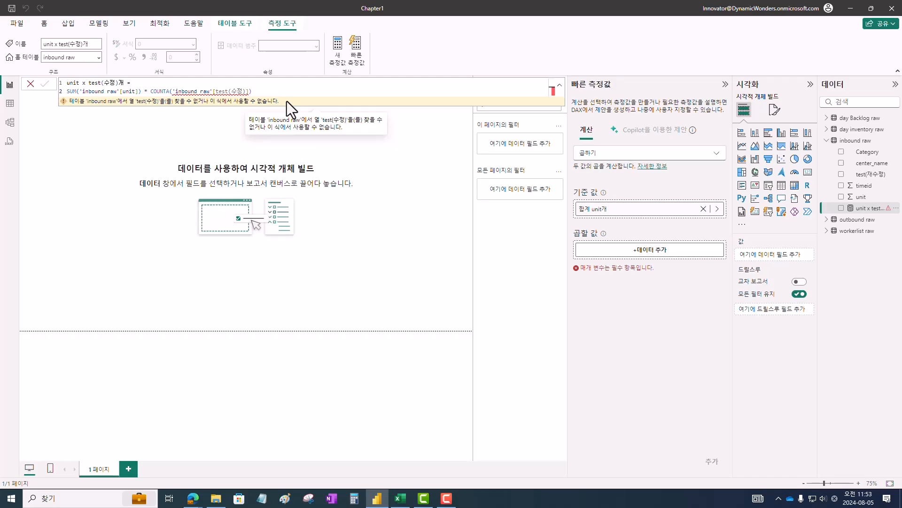
click(675, 252)
click(740, 197)
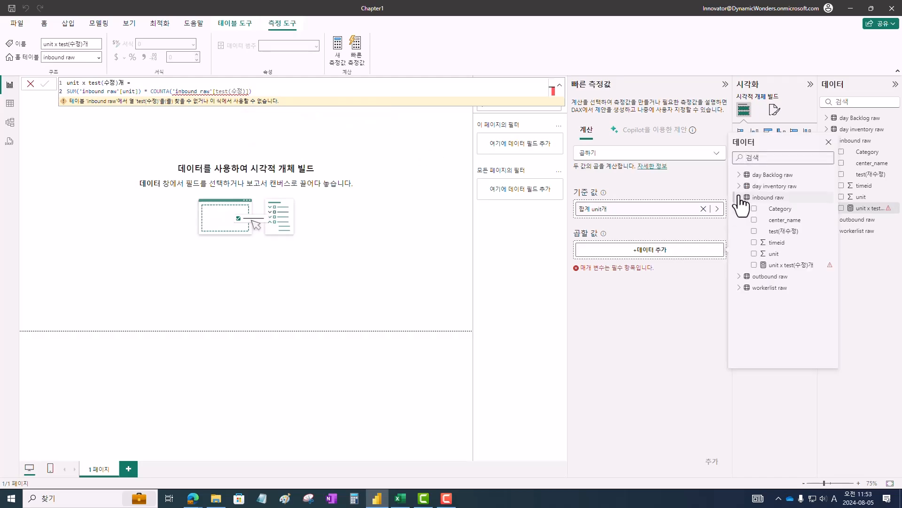
click(782, 232)
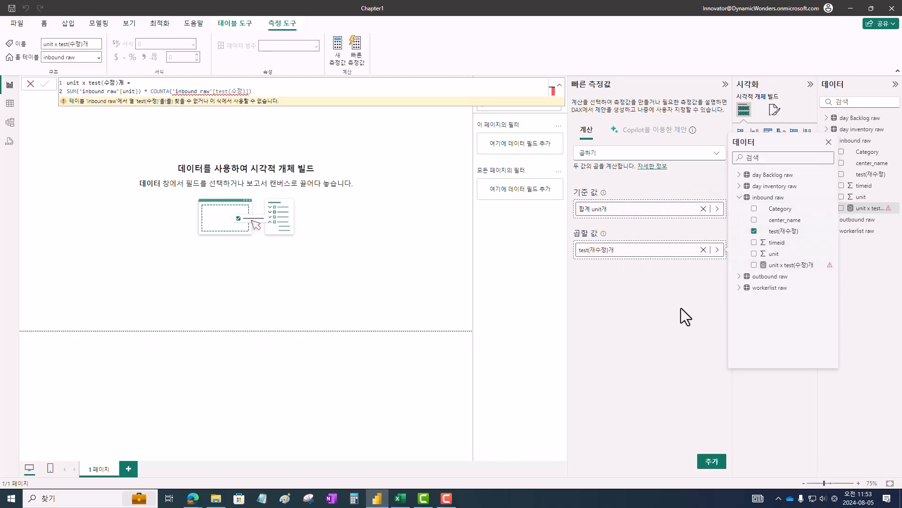
click(710, 468)
click(710, 465)
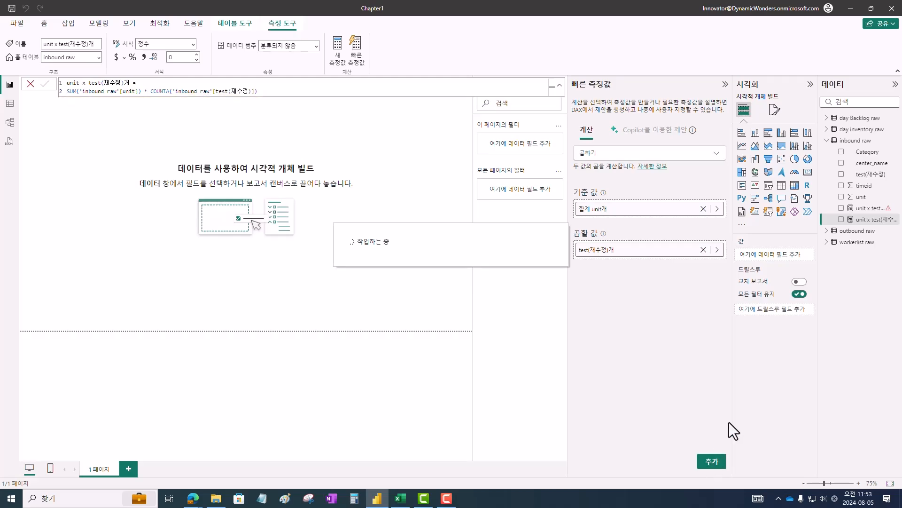
Delete the measure unit x test(수정)개 from the inbound raw table in the model.
right_click(861, 217)
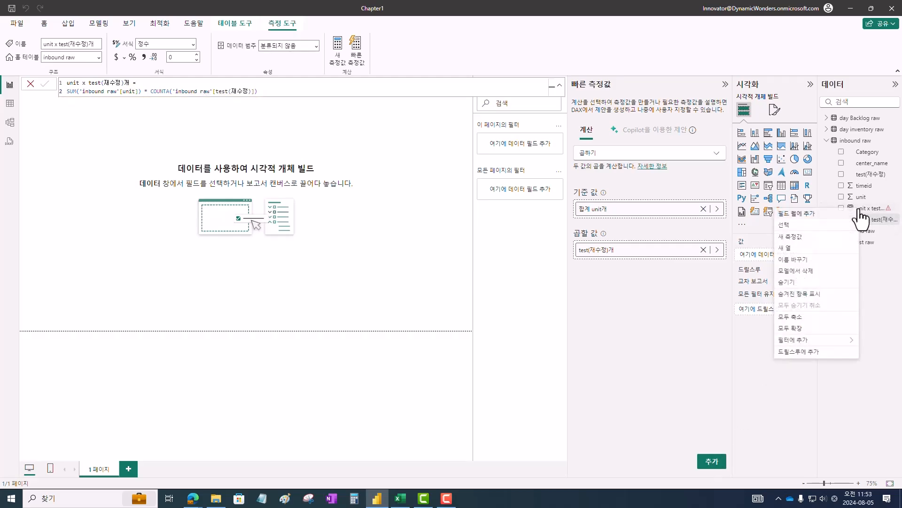
click(823, 271)
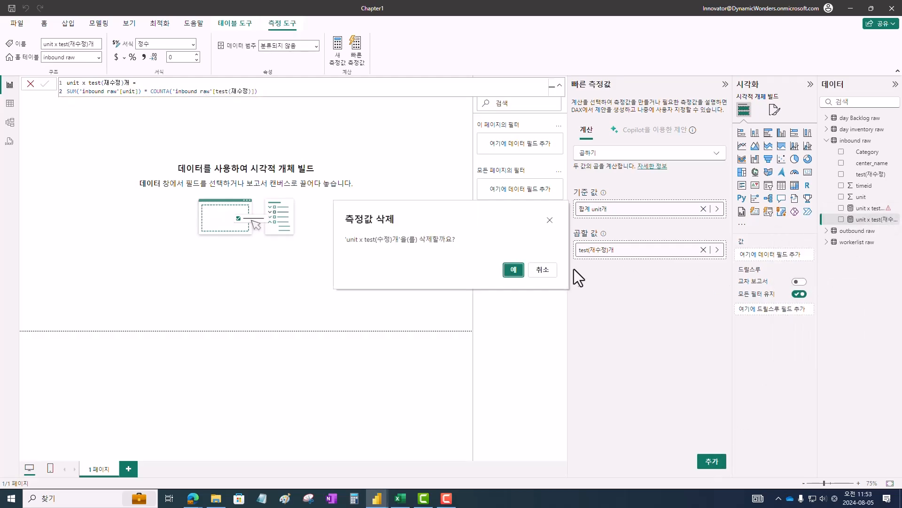
click(514, 272)
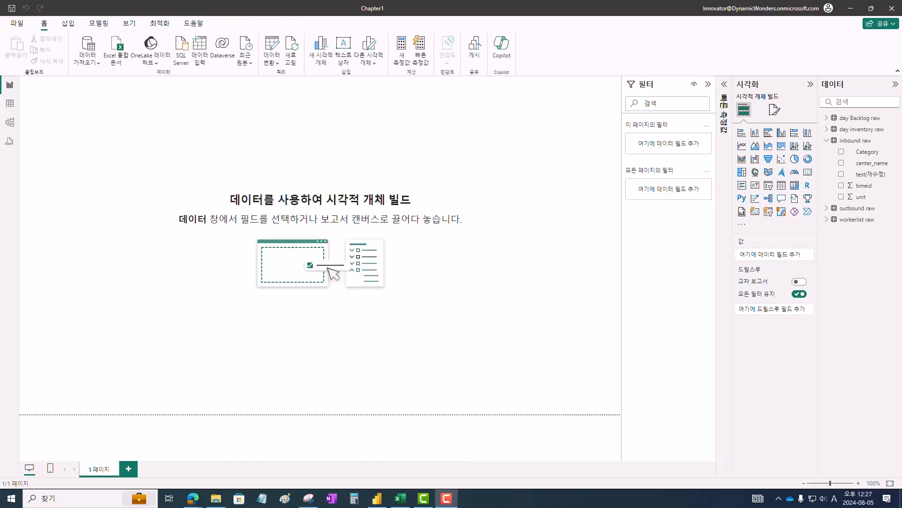
Open the inbound raw table's query for editing, and open it again after restarting Power BI.
right_click(850, 141)
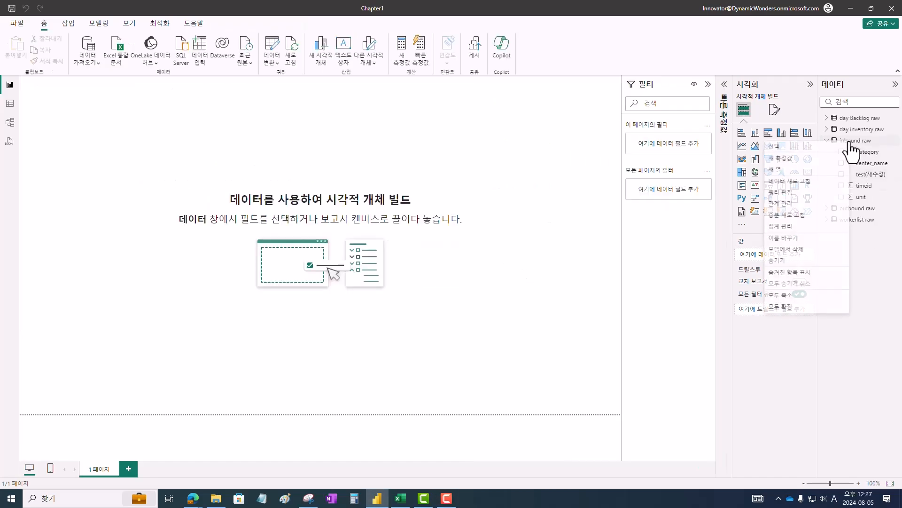
click(783, 193)
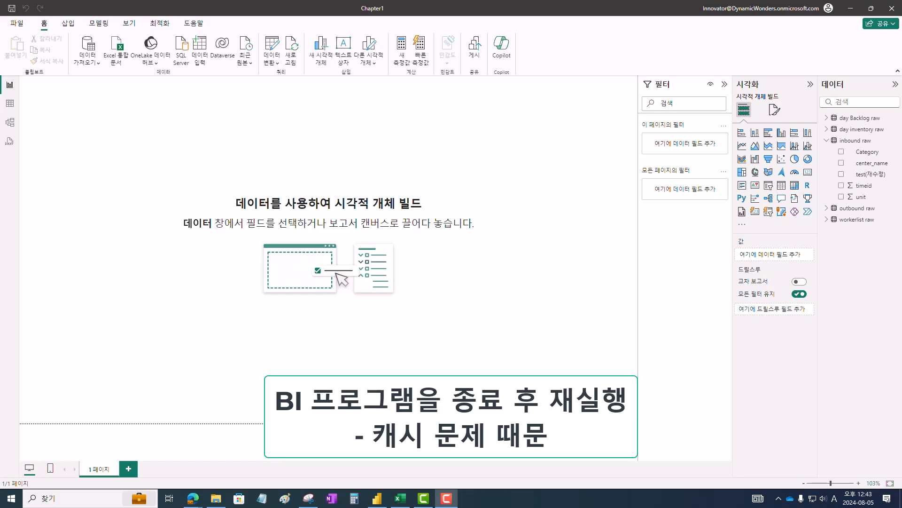
right_click(848, 141)
click(784, 203)
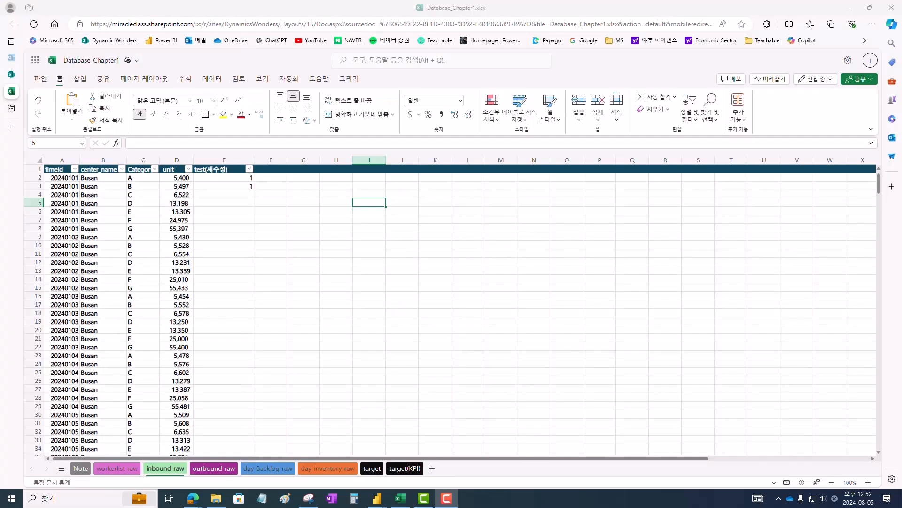
Rename the unit header in cell D1 of the Excel workbook's inbound raw sheet as unit2.
click(171, 169)
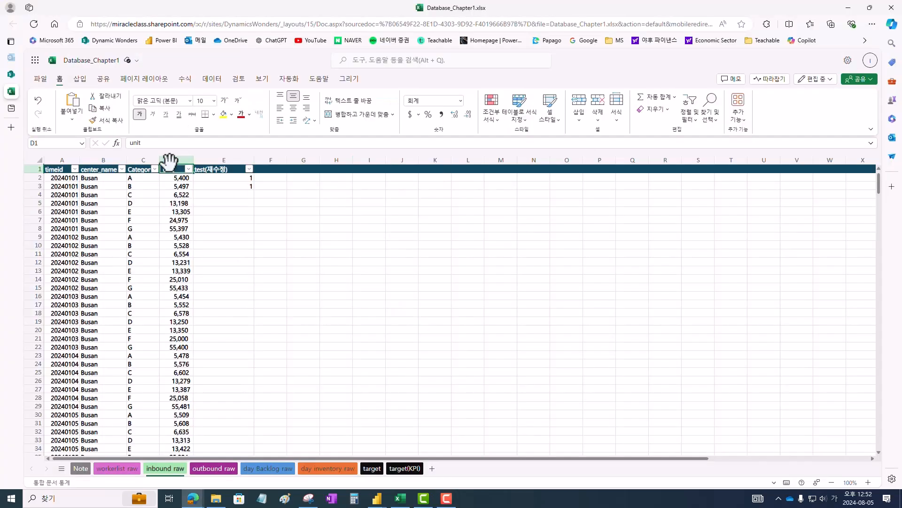
click(284, 144)
text(_2)
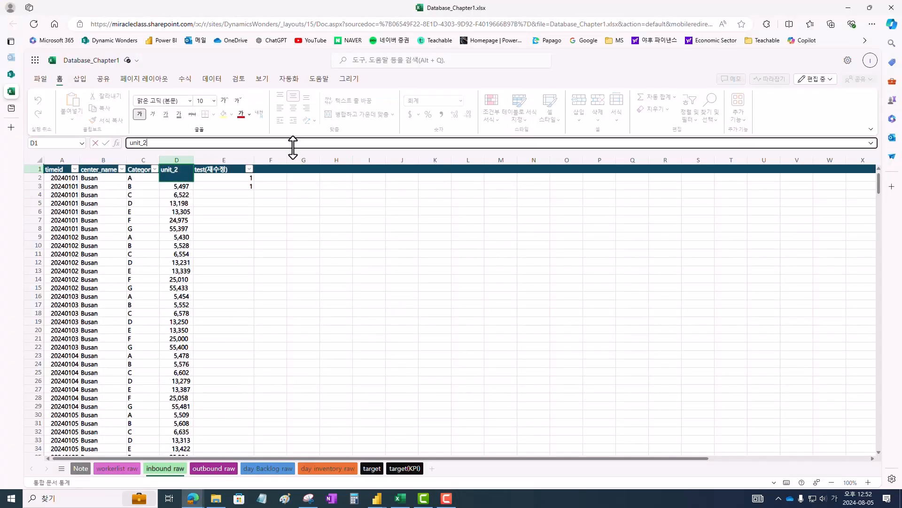
key(BackSpace)
key(BackSpace)
text(2)
key(Return)
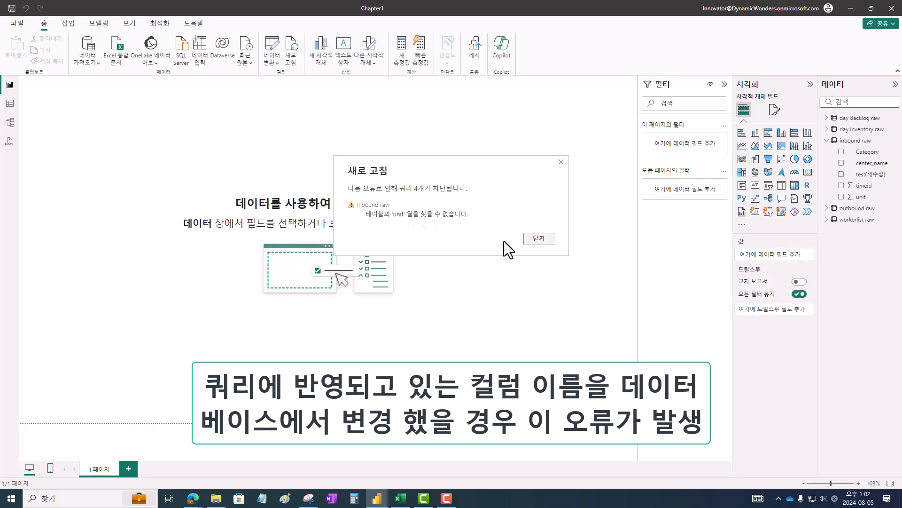
Dismiss the refresh error and open the inbound raw table's query for editing.
click(536, 238)
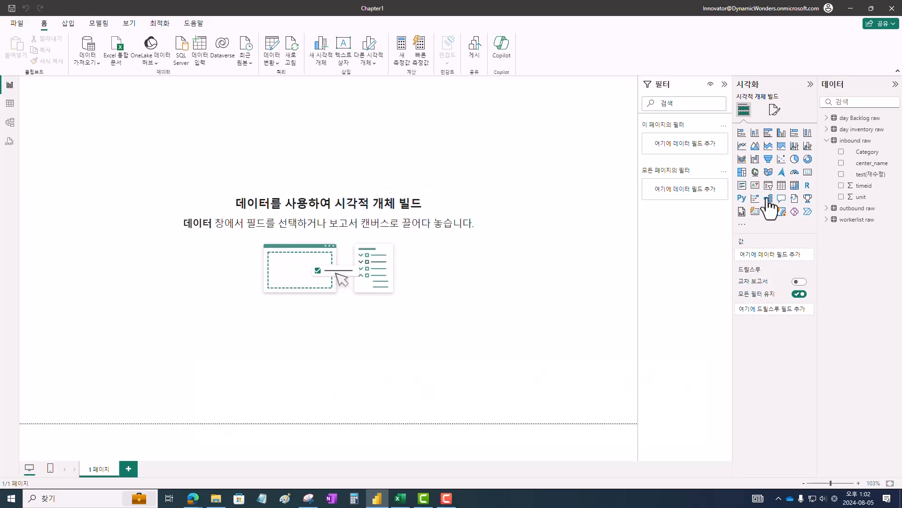
right_click(849, 140)
click(791, 204)
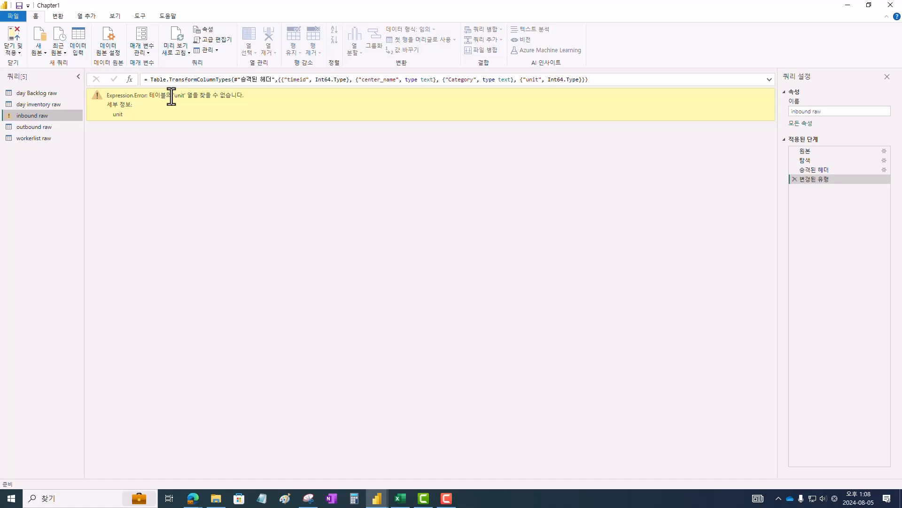
Correct the column reference unit to unit2 in the changed-type step (변경된 유형) formula of the inbound raw query.
drag(172, 95, 239, 96)
click(246, 97)
drag(609, 79, 206, 78)
click(447, 90)
click(537, 82)
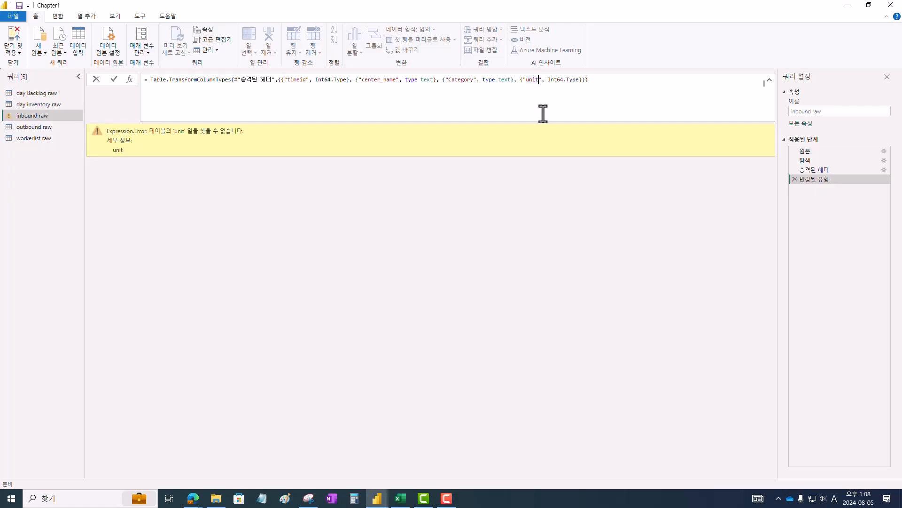
text(2)
key(Return)
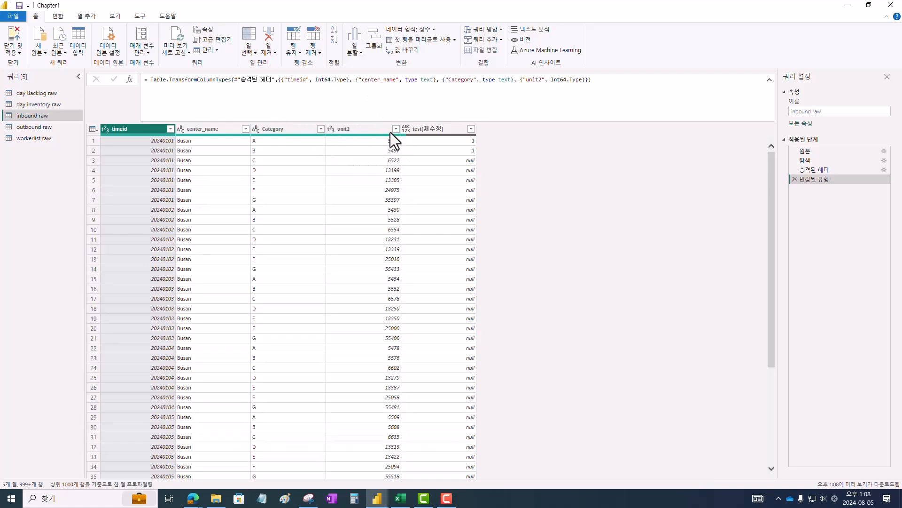
Review the corrected formula, apply the query changes to the model and expand the inbound raw table's fields.
click(594, 84)
drag(529, 83, 494, 84)
click(542, 79)
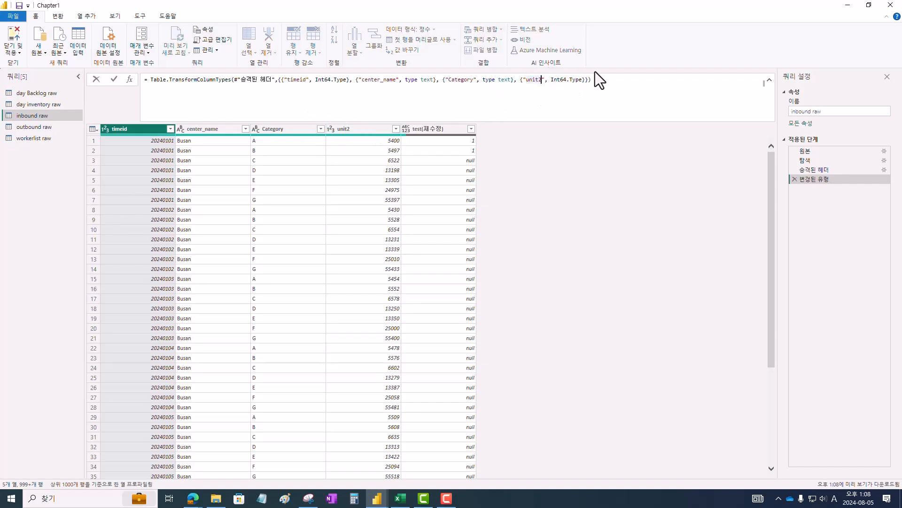
click(769, 79)
click(14, 35)
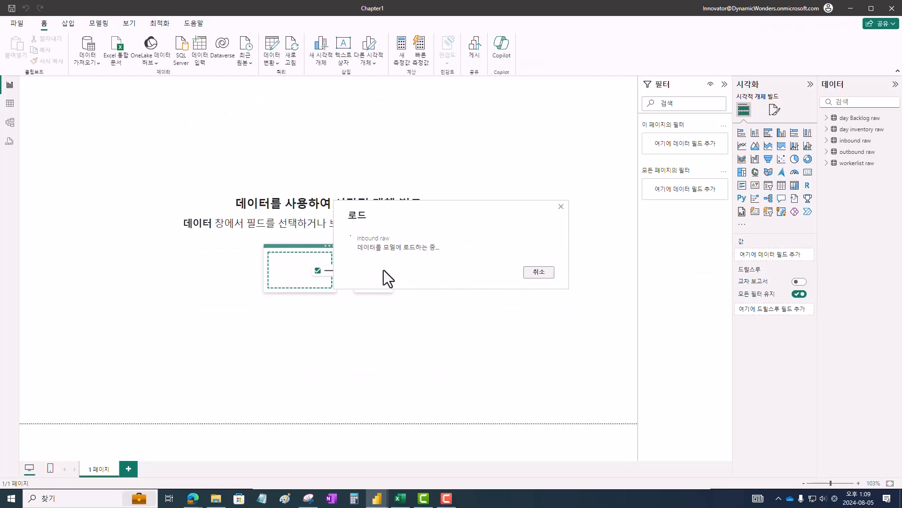
click(827, 140)
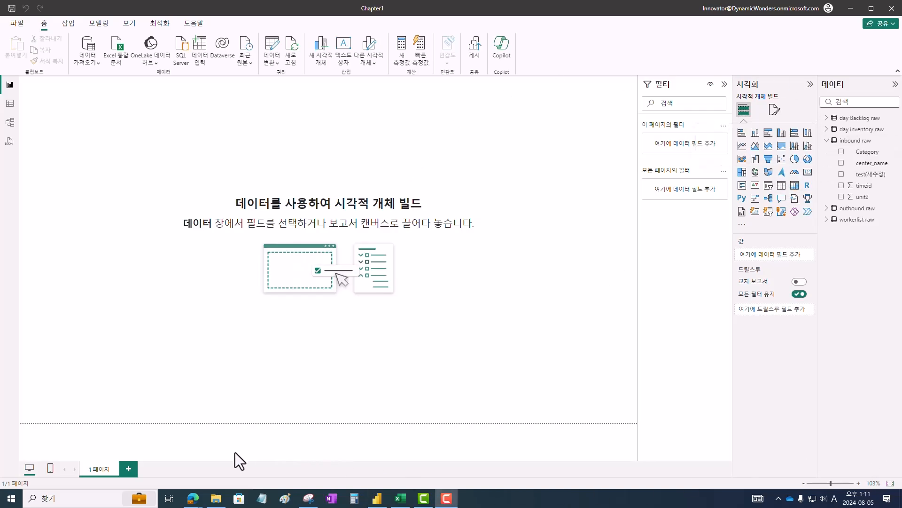
Switch to the Database_Chapter1 workbook in the browser and examine the header rows of the inbound raw and outbound raw sheets.
mouse_move(193, 498)
click(160, 463)
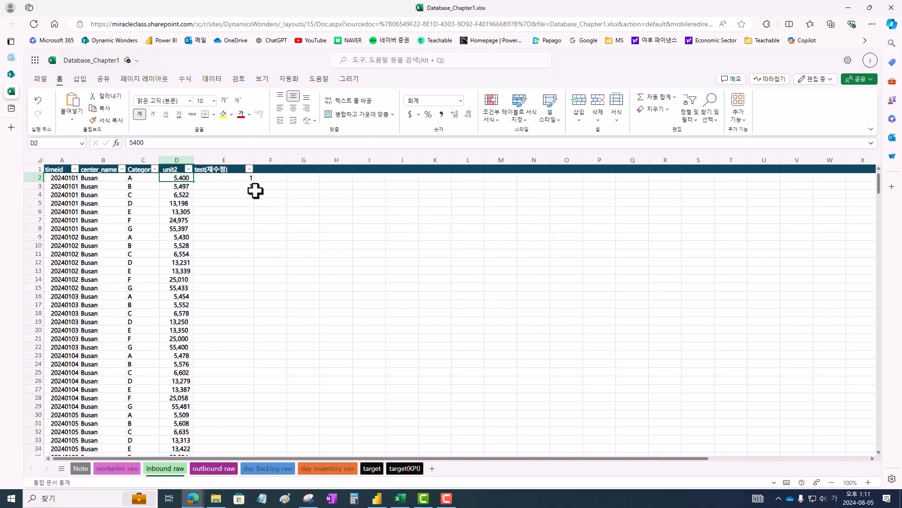
click(28, 169)
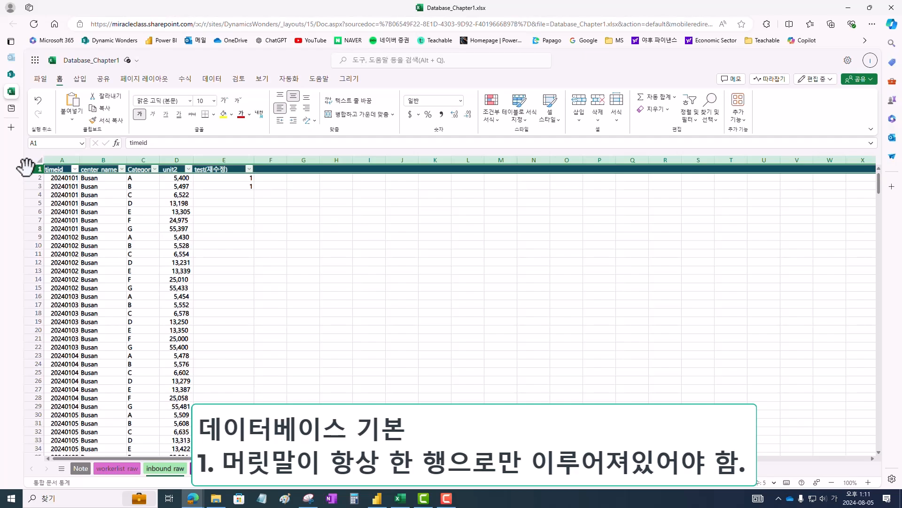
click(208, 470)
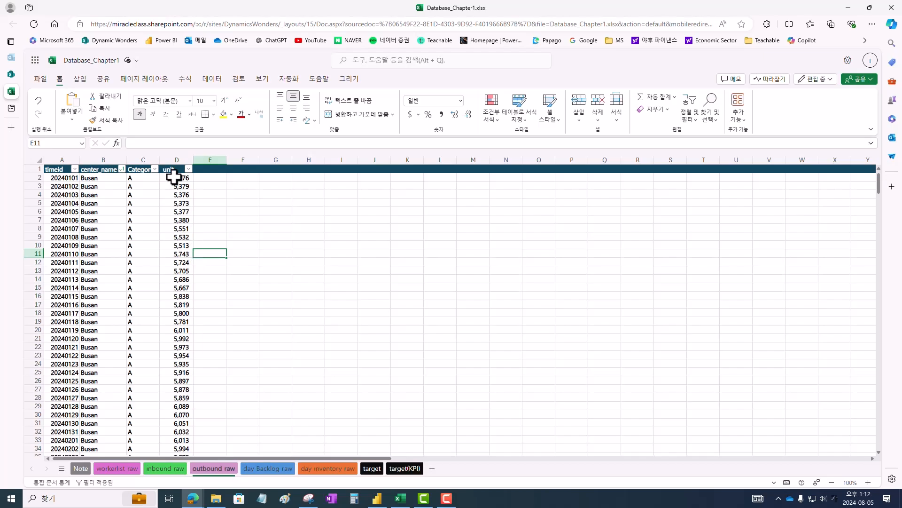
Switch back to Power BI's query editor, remove the test(재수정) column from the inbound raw query and apply the query changes.
key(alt+Tab)
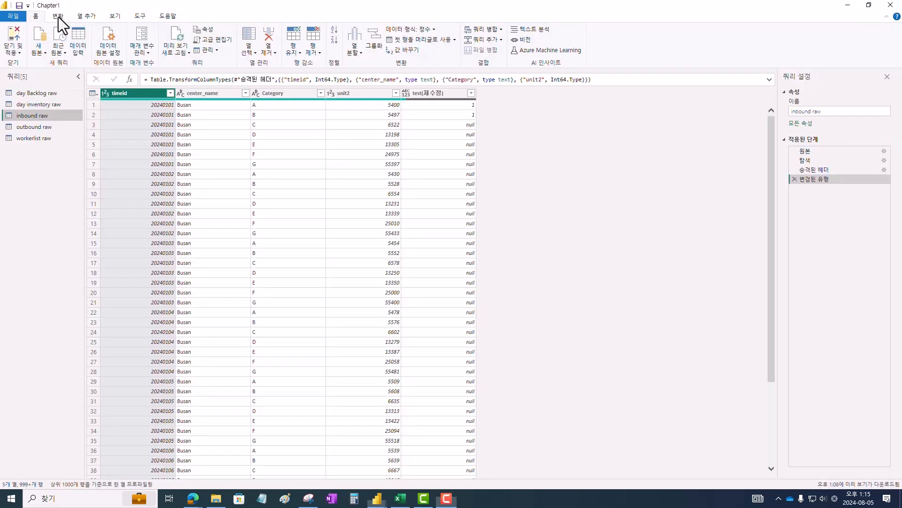
click(289, 49)
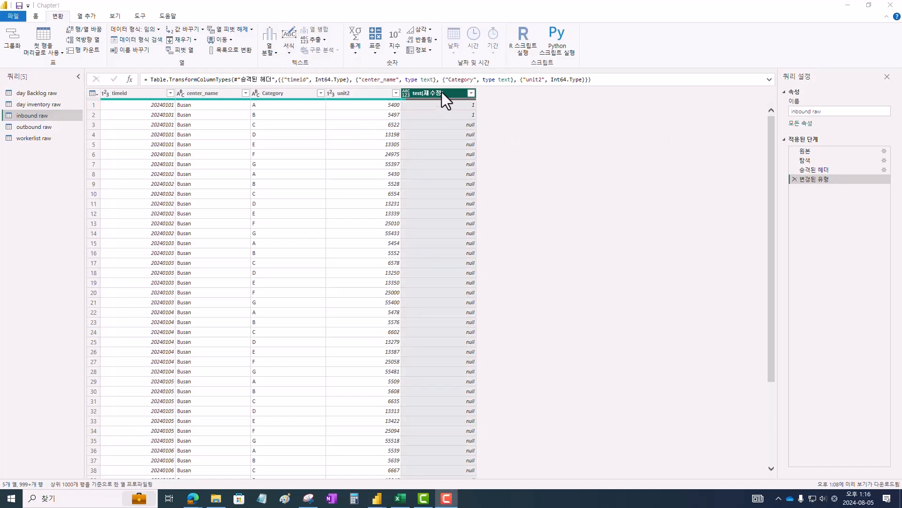
right_click(442, 93)
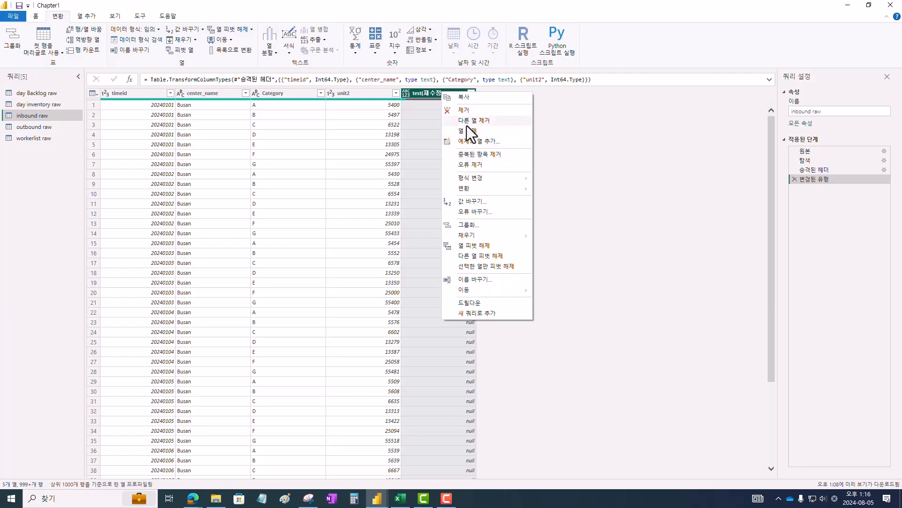
click(465, 109)
click(11, 40)
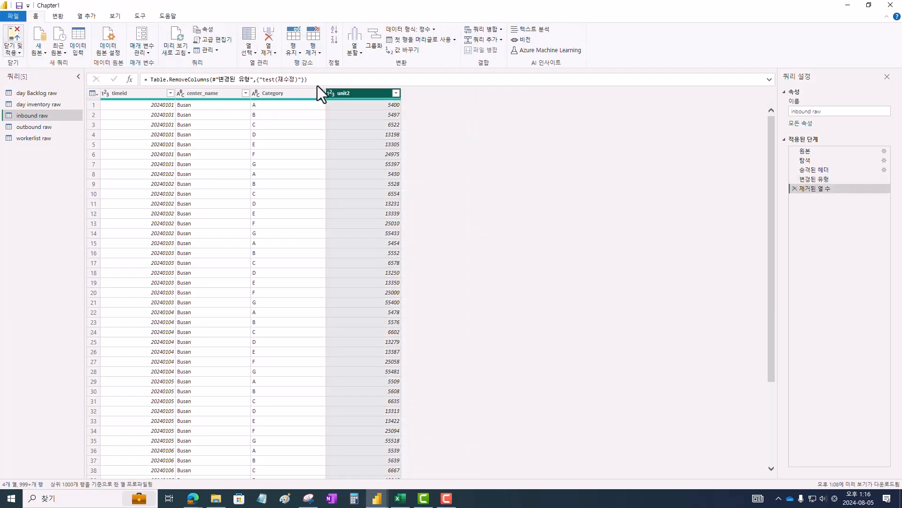